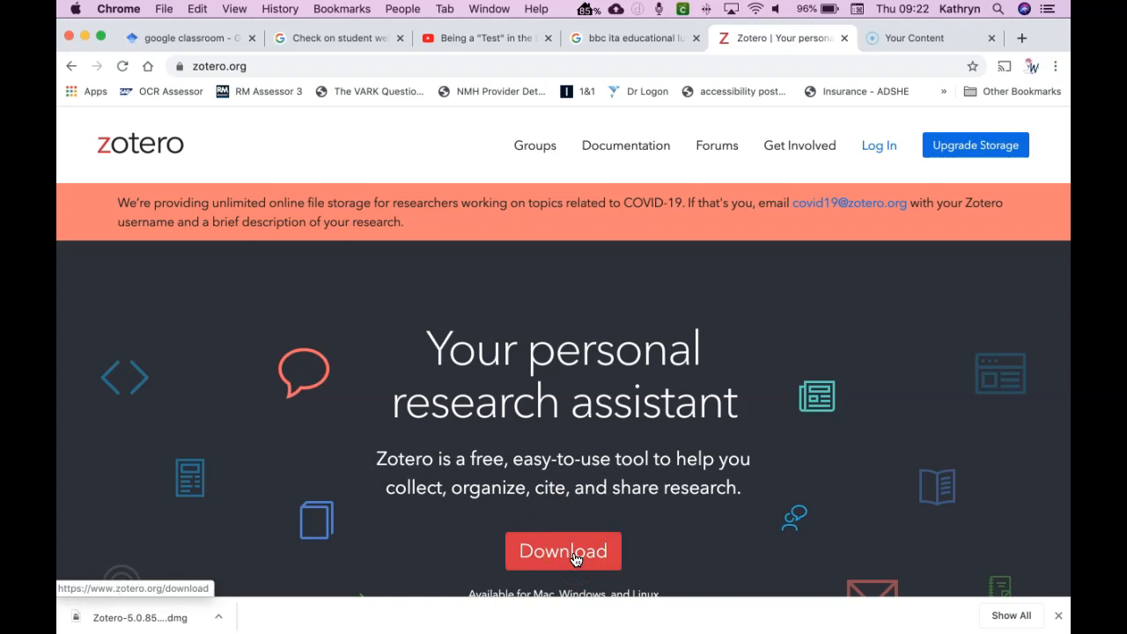
Open the Zotero downloads page and add the Zotero Connector extension to Chrome
click(575, 558)
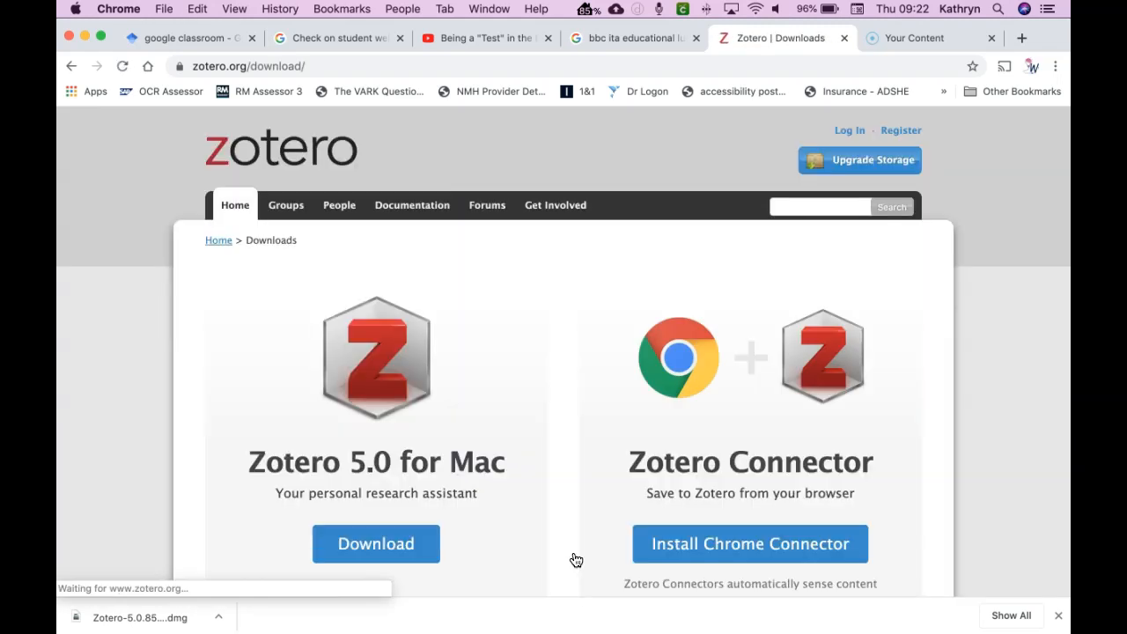
click(379, 542)
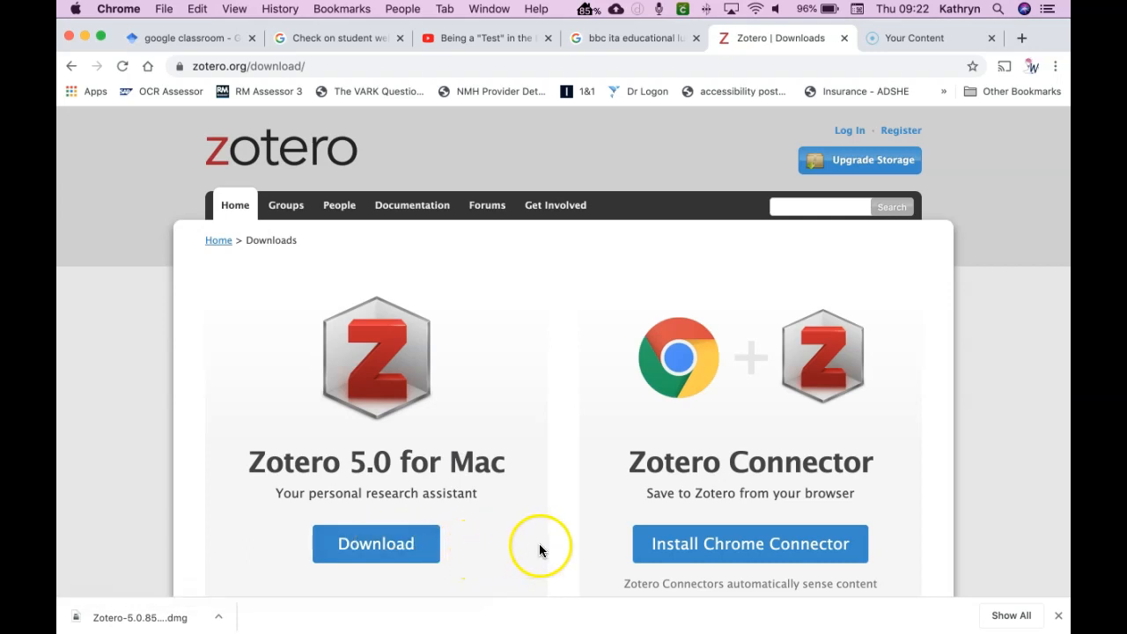
click(705, 550)
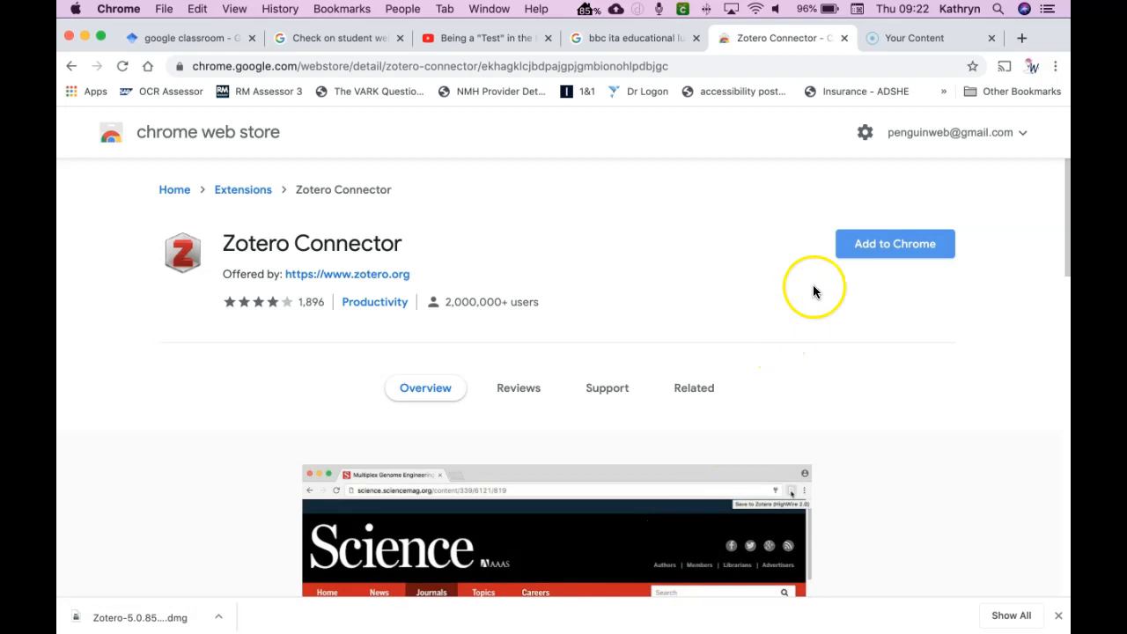
click(875, 244)
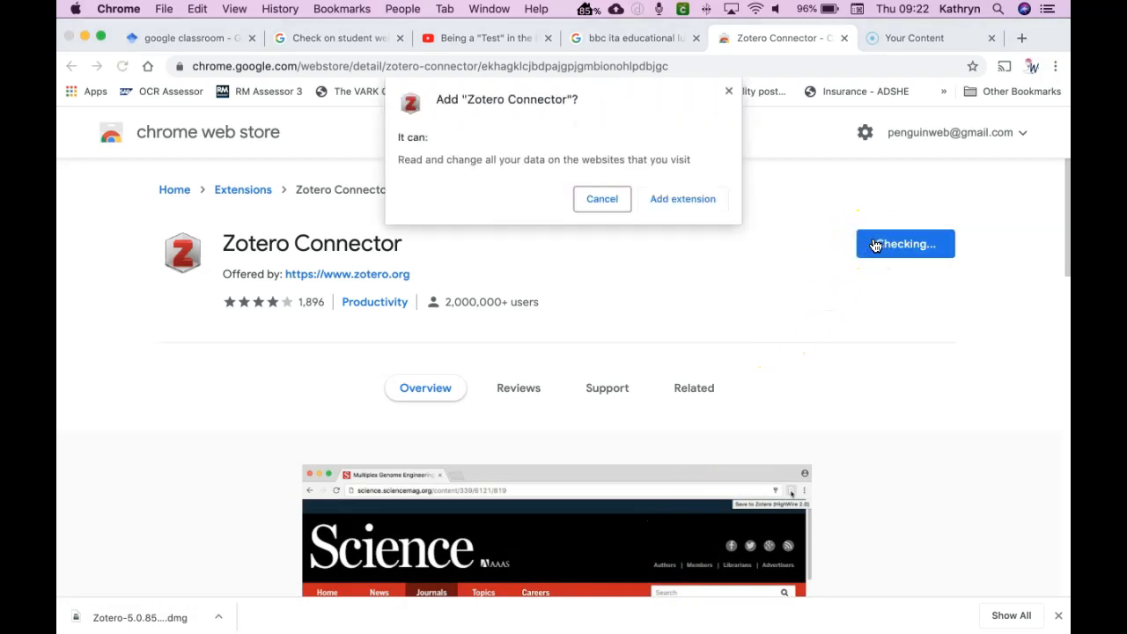
click(691, 198)
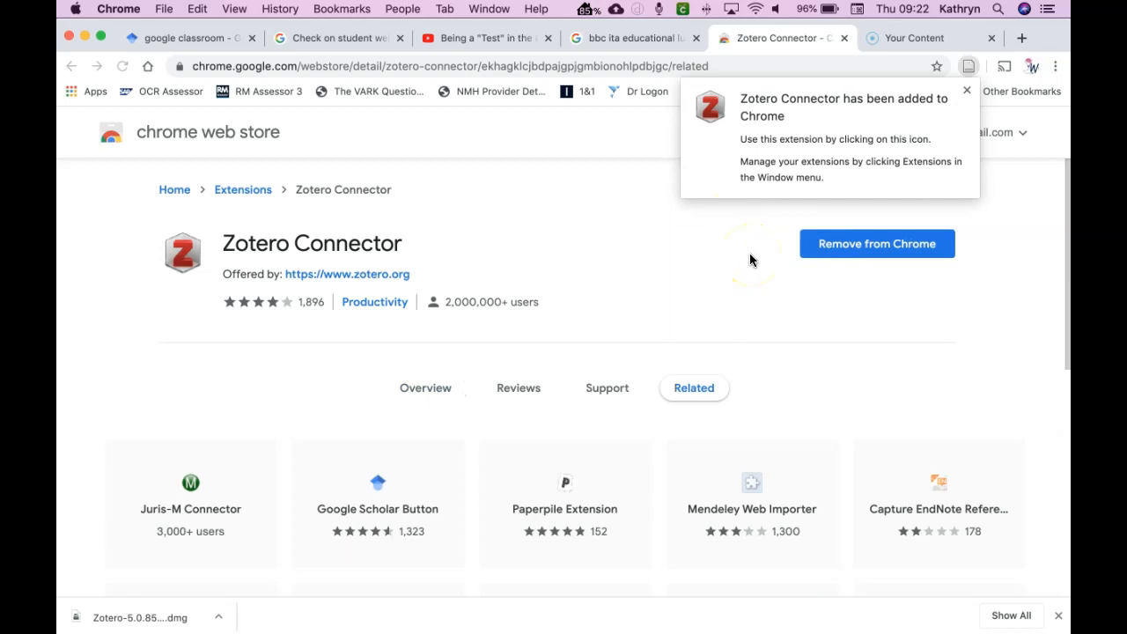
click(965, 92)
click(965, 92)
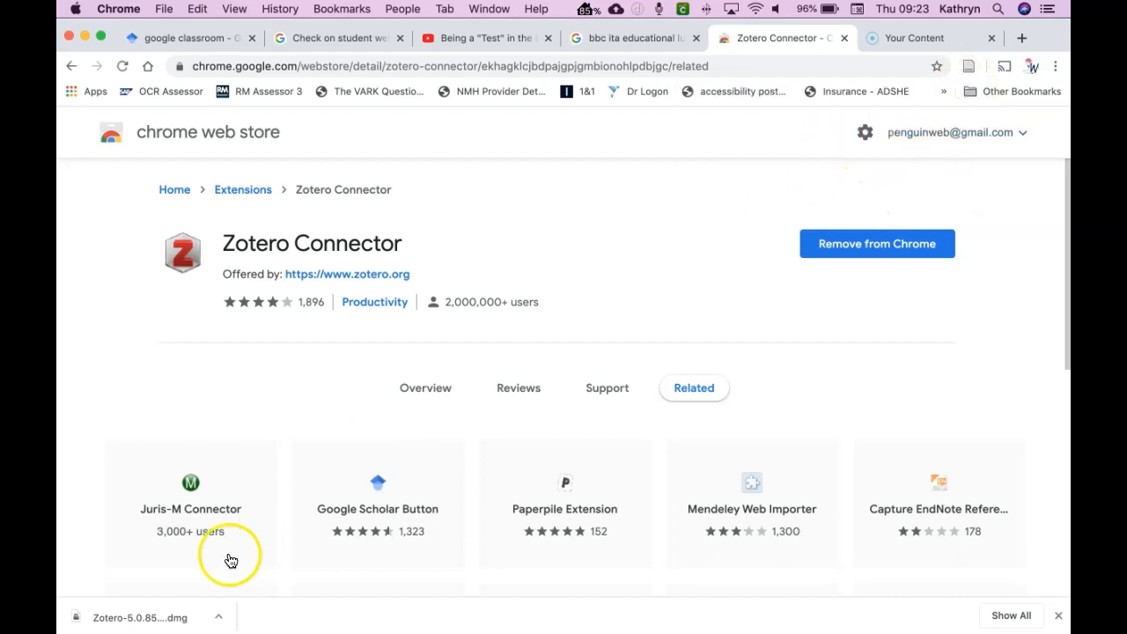
Open the downloaded Zotero disk image and install Zotero into the Applications folder
click(176, 619)
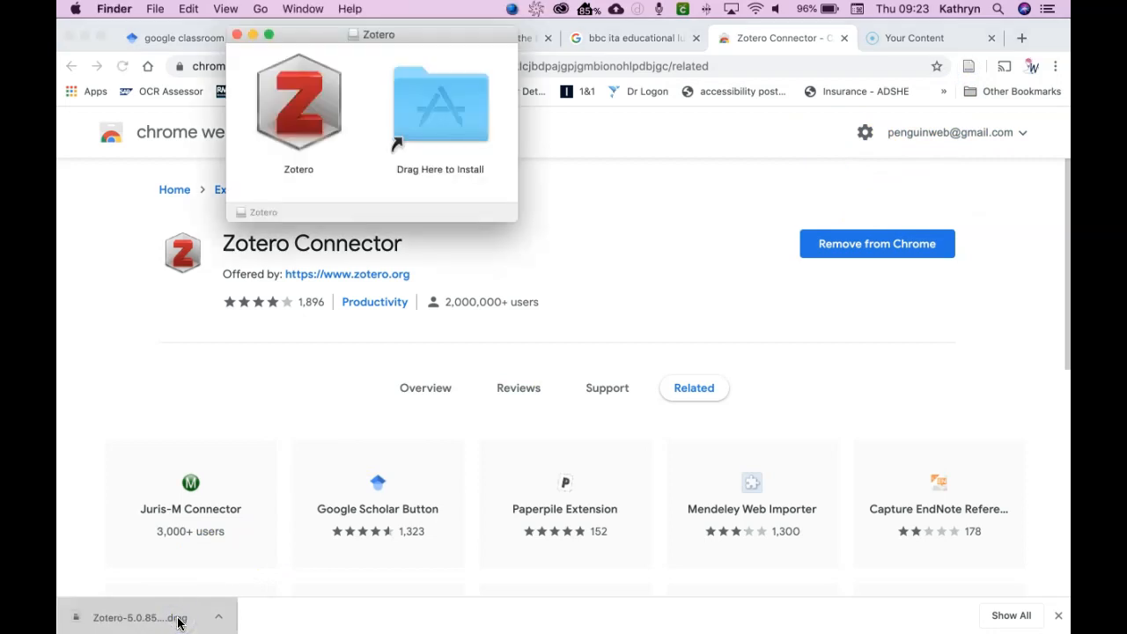
click(279, 113)
drag(279, 113, 423, 108)
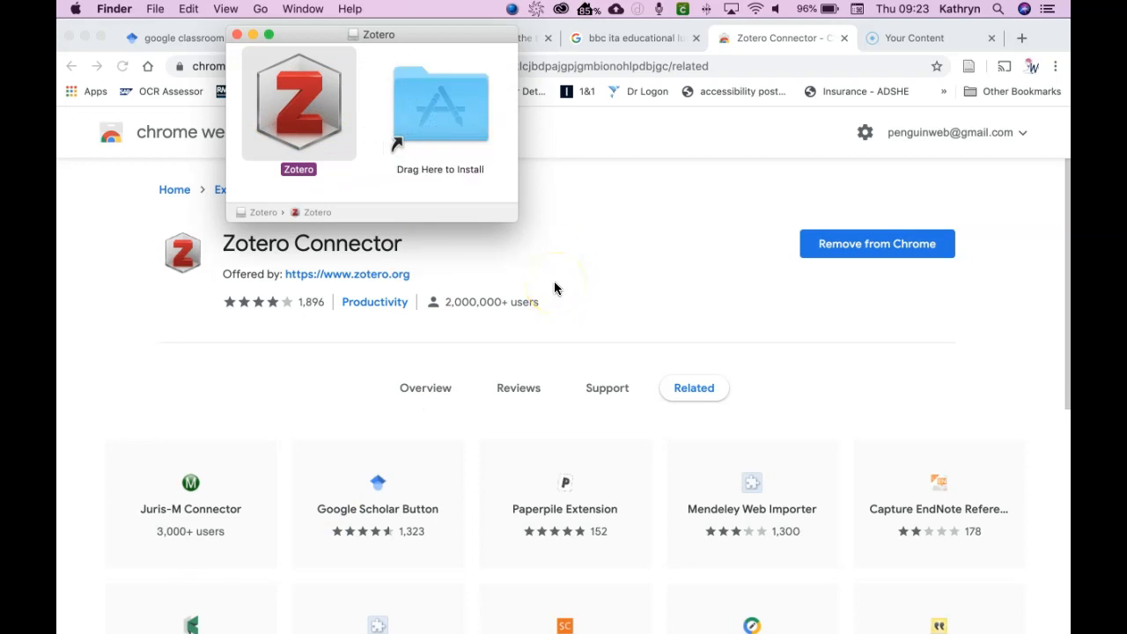
Launch the newly installed Zotero application and allow it to open despite being downloaded from the Internet
click(90, 605)
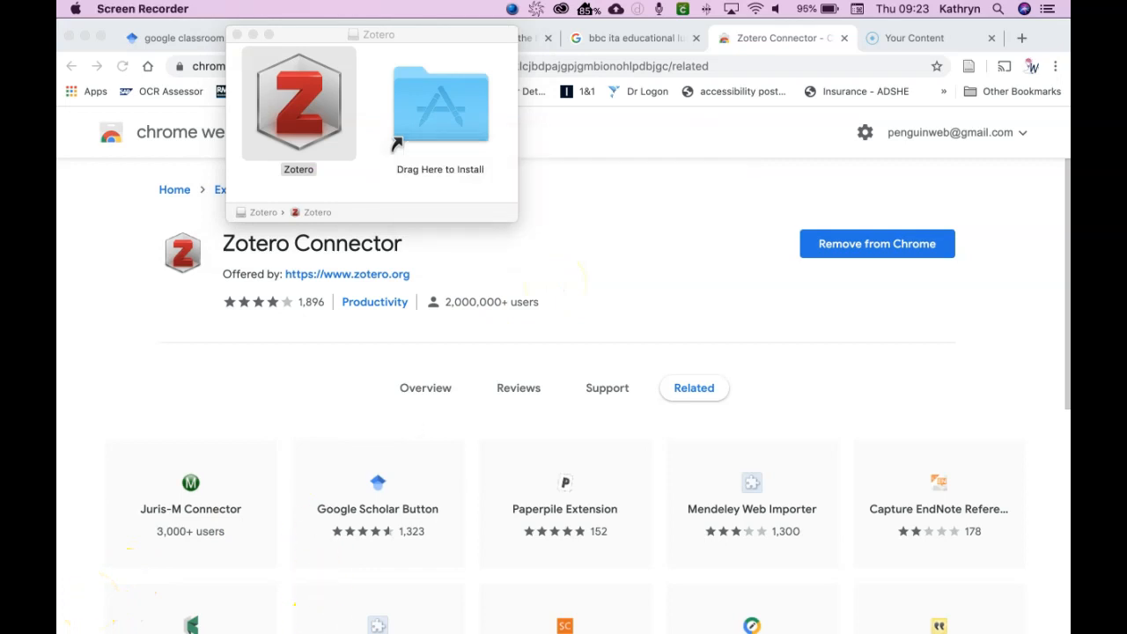
mouse_move(302, 627)
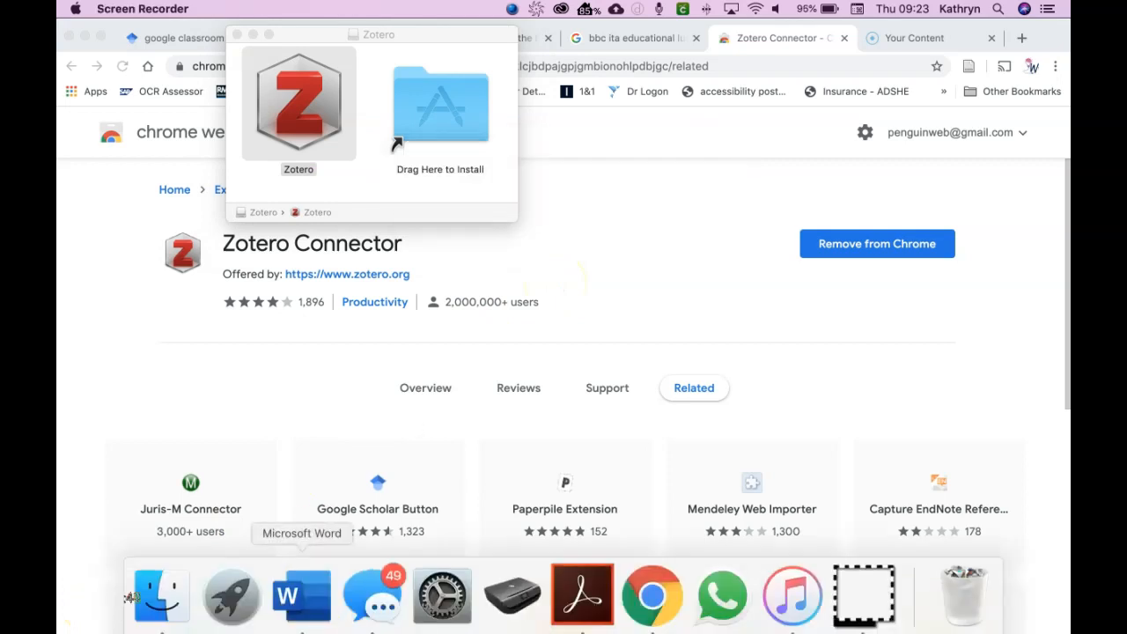
click(231, 595)
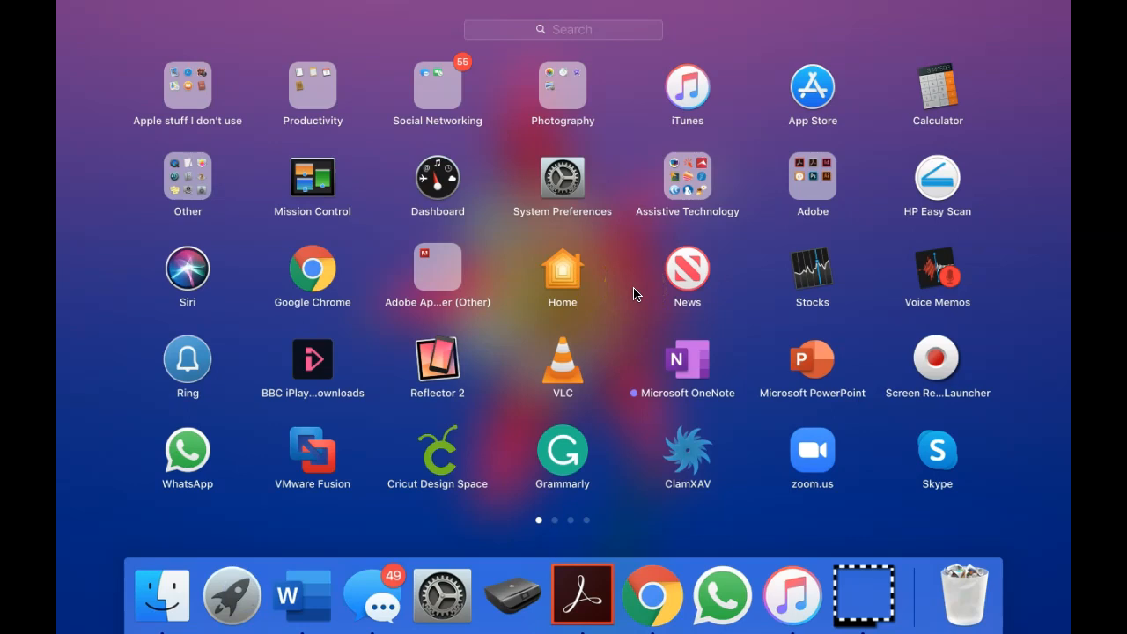
scroll(633, 293, right, 3)
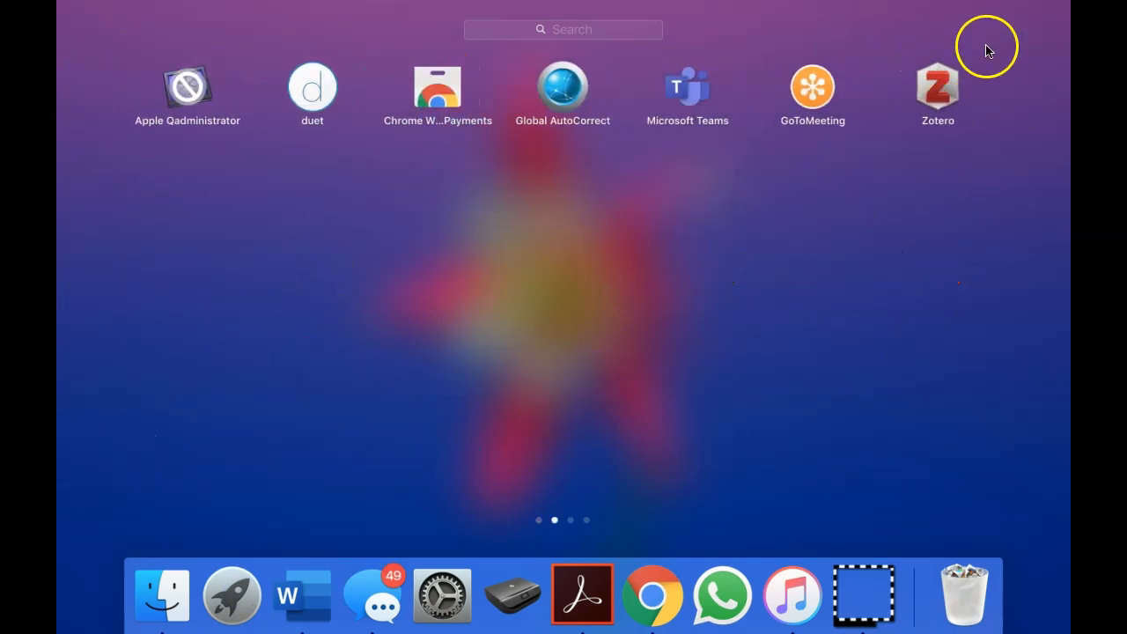
click(937, 88)
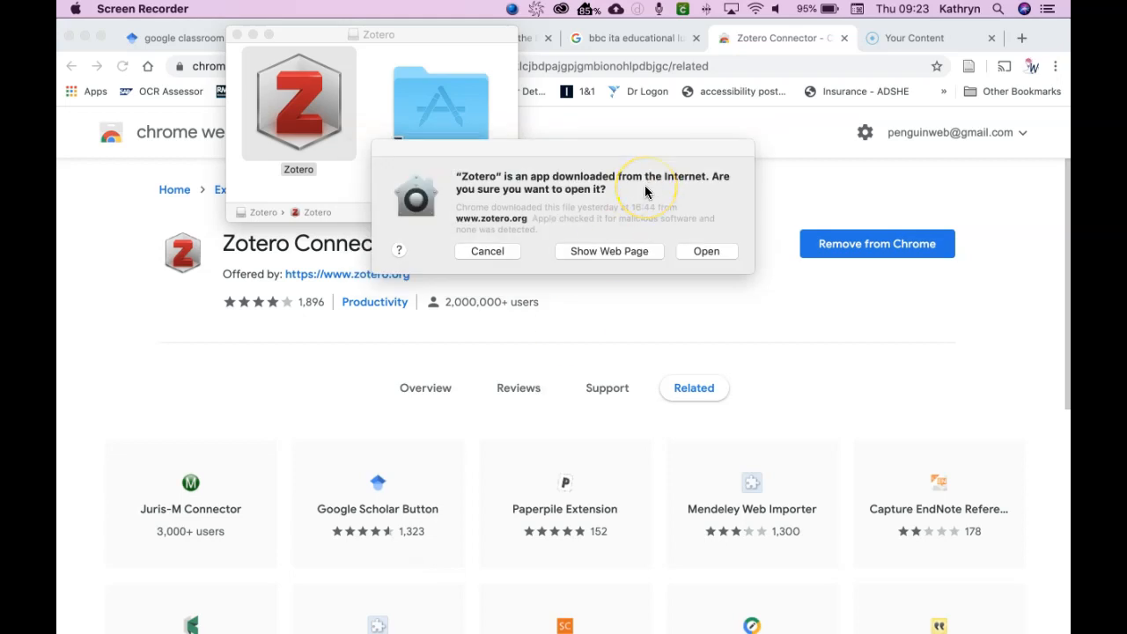
click(712, 251)
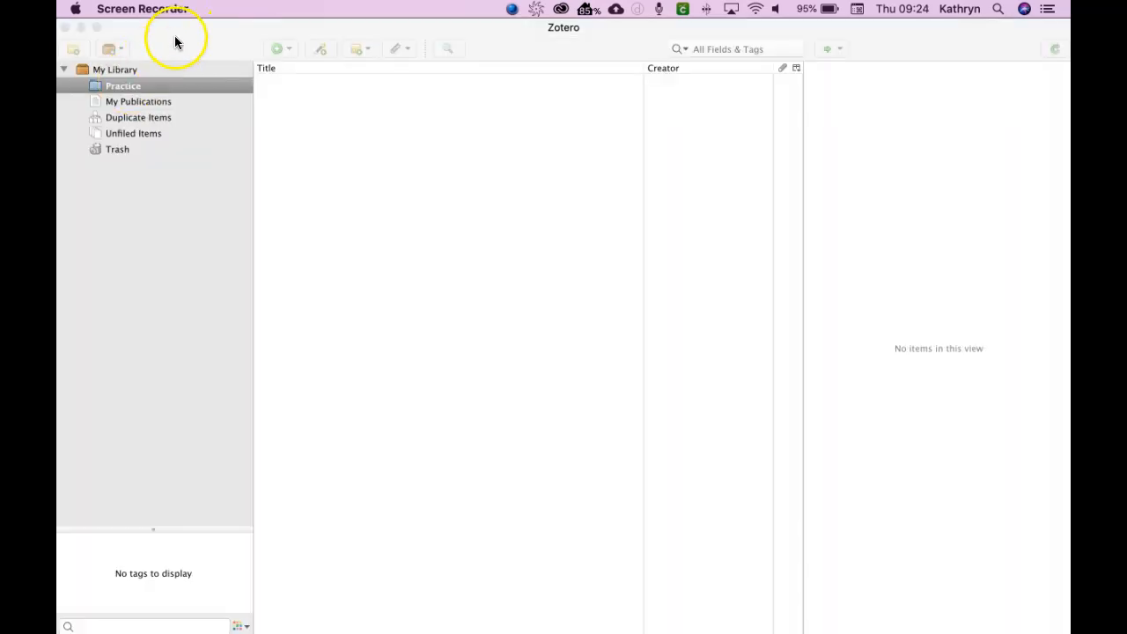
Enter the account password in Zotero's Sync preferences and set up syncing
click(174, 35)
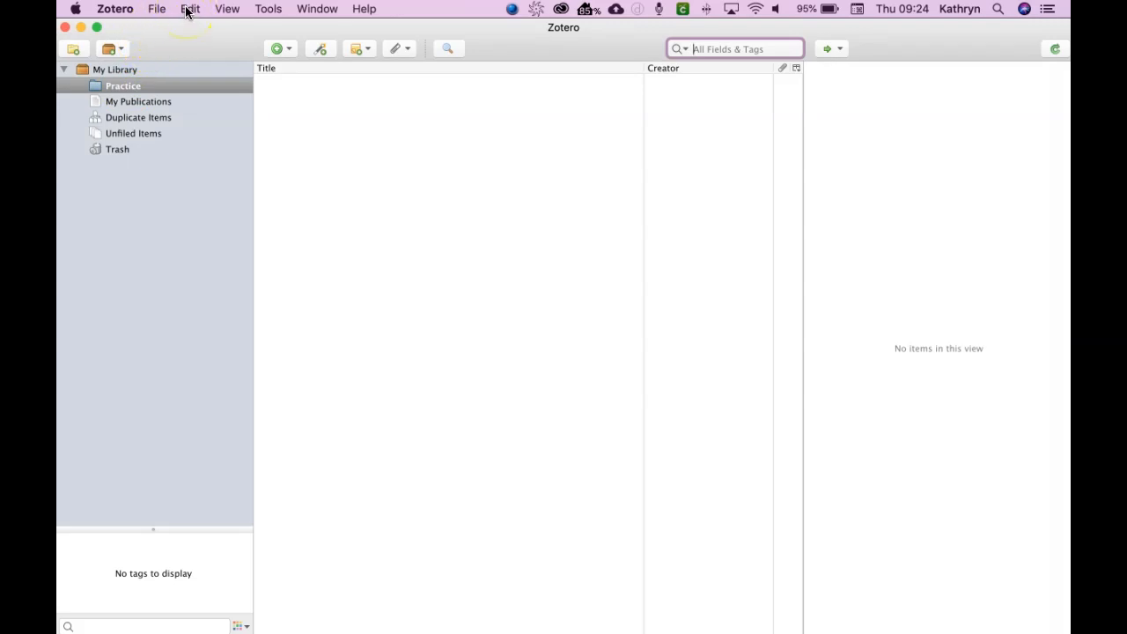
click(119, 10)
click(135, 53)
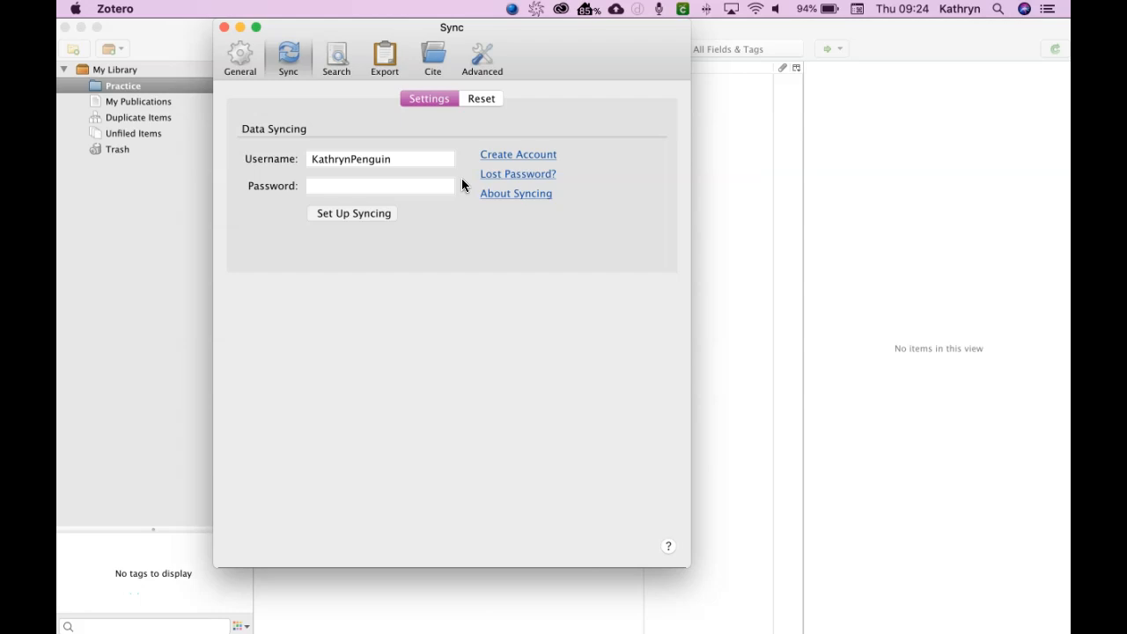
click(431, 184)
text(•••••••••)
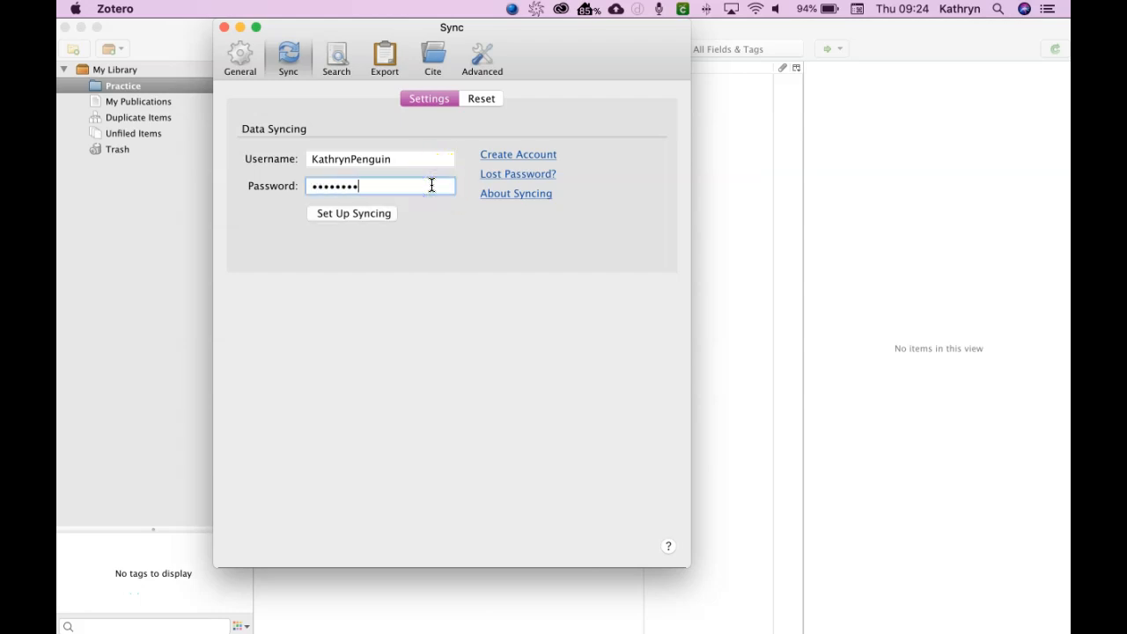
click(380, 220)
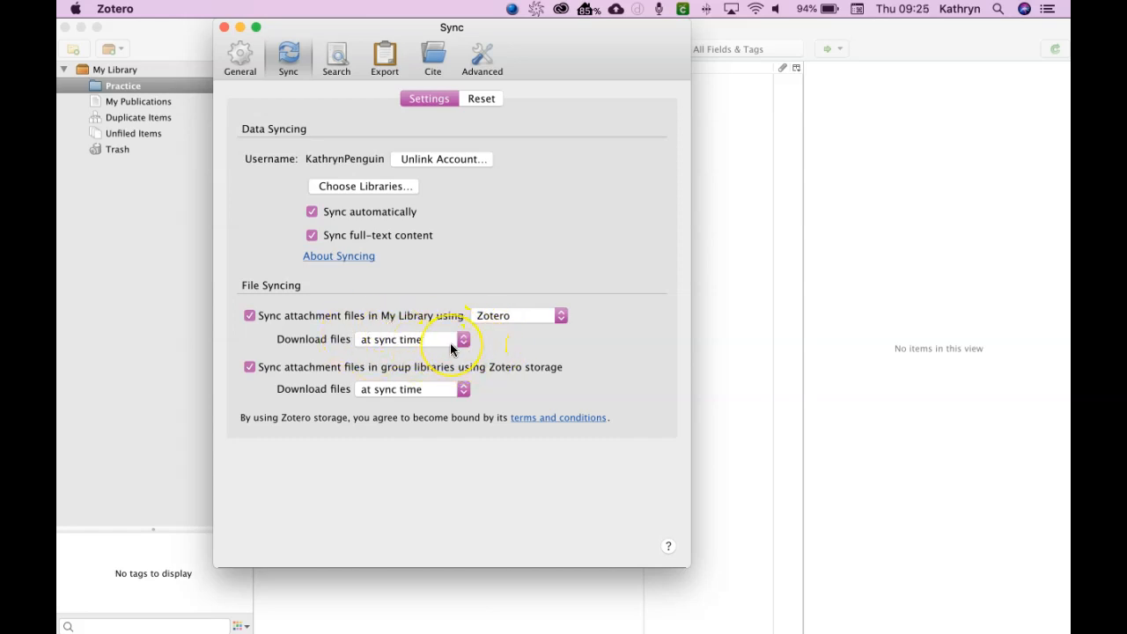
Search the Zotero style repository for "harvard" and add the Anglia Ruskin University - Harvard citation style
click(436, 59)
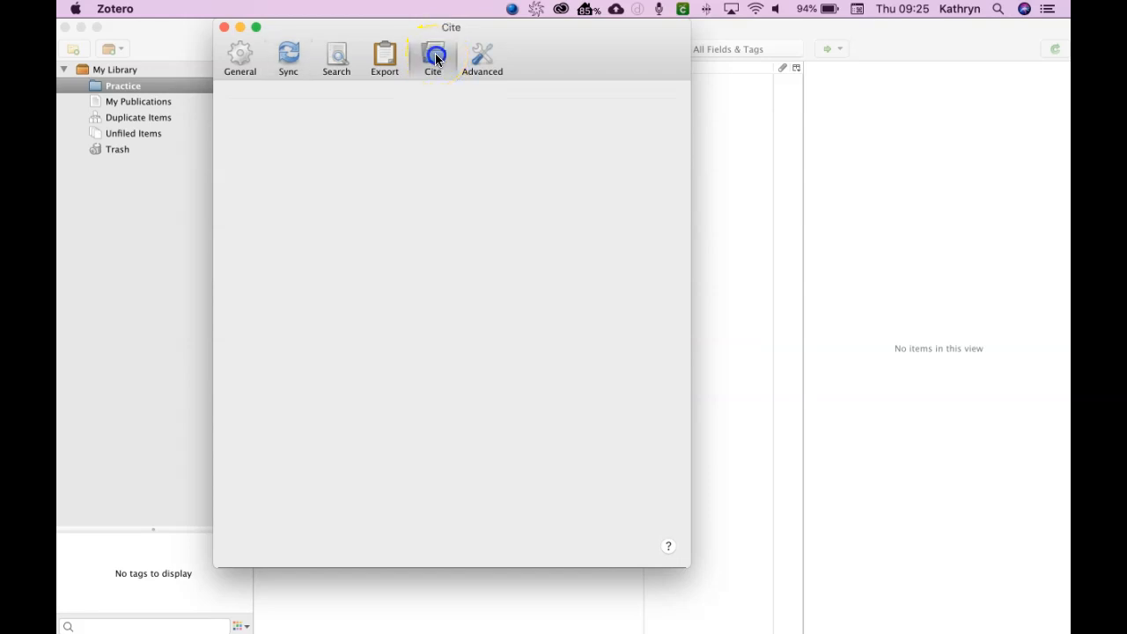
click(610, 246)
click(556, 358)
click(580, 159)
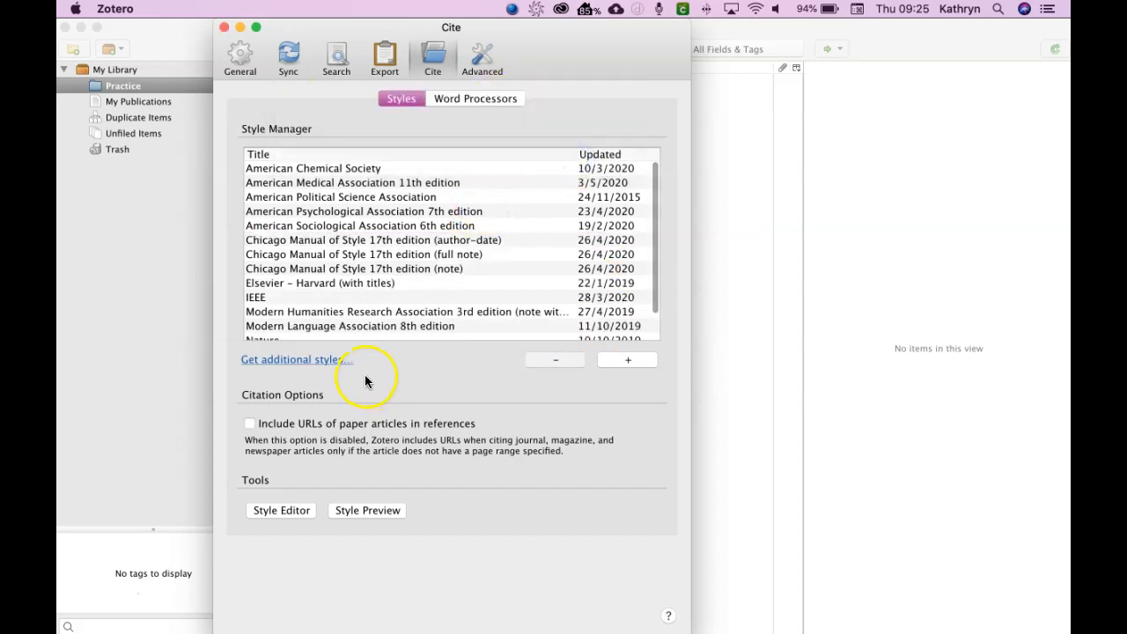
click(316, 362)
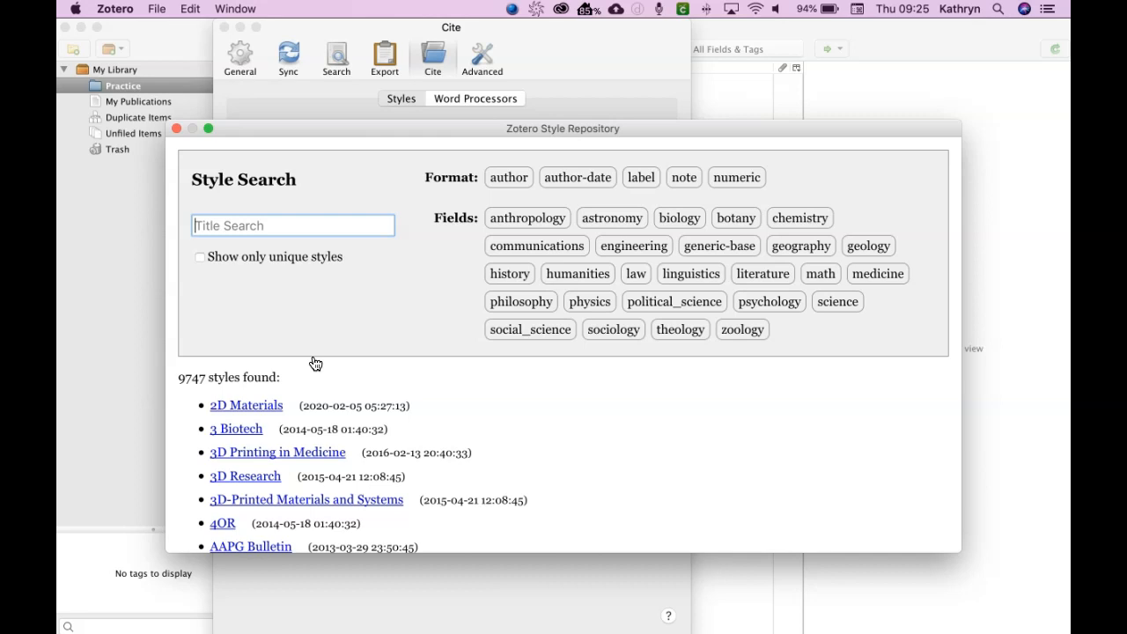
text(ha)
text(r)
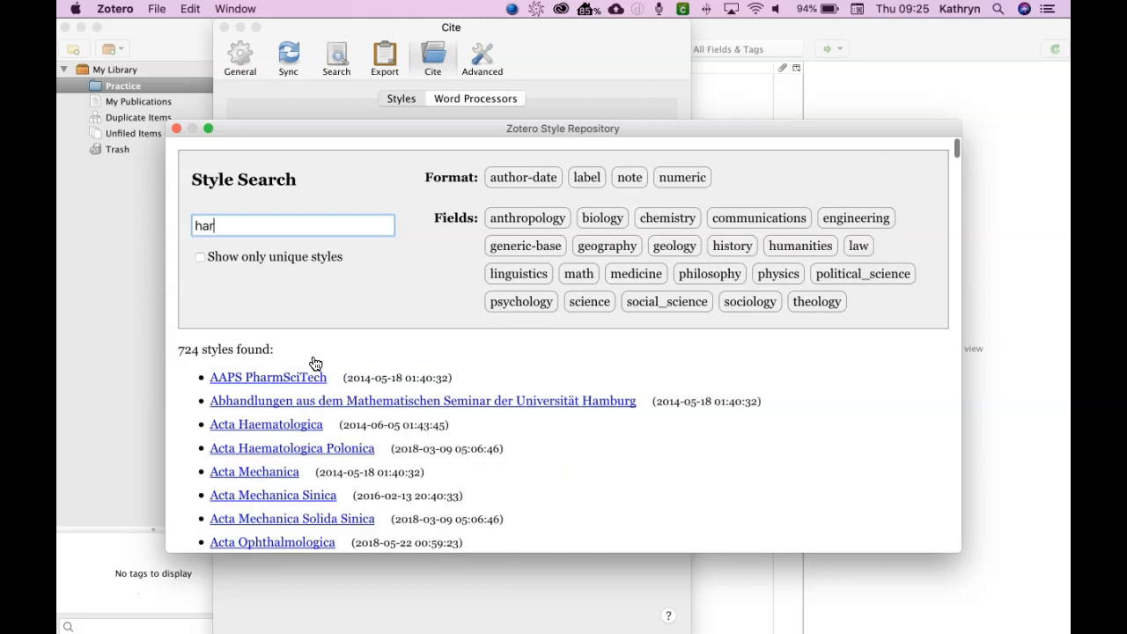
text(vard)
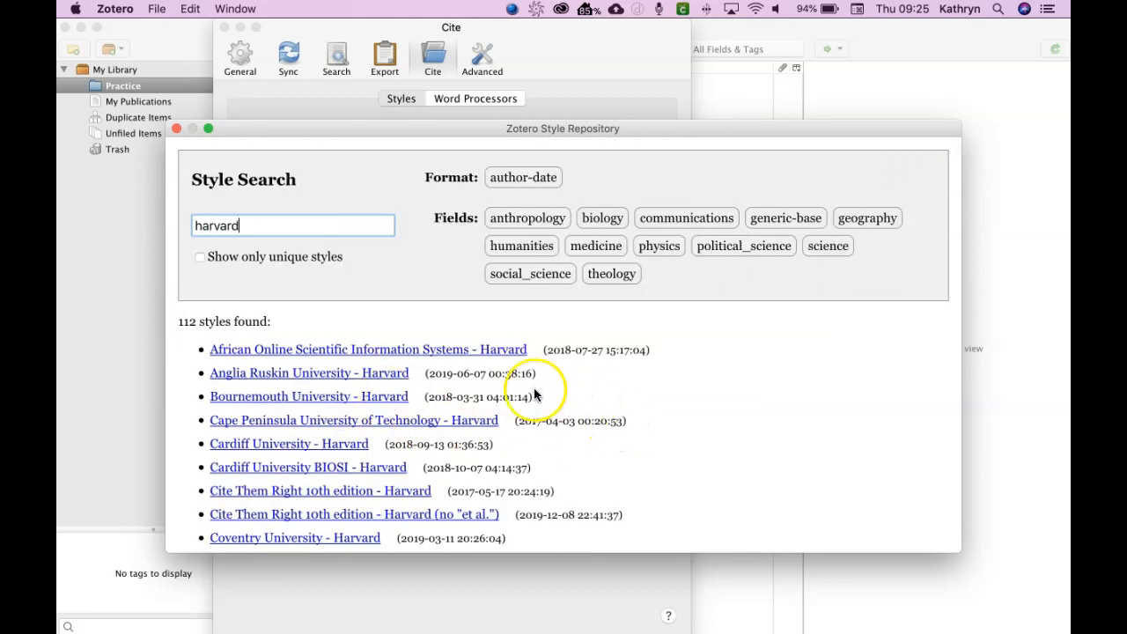
mouse_move(359, 544)
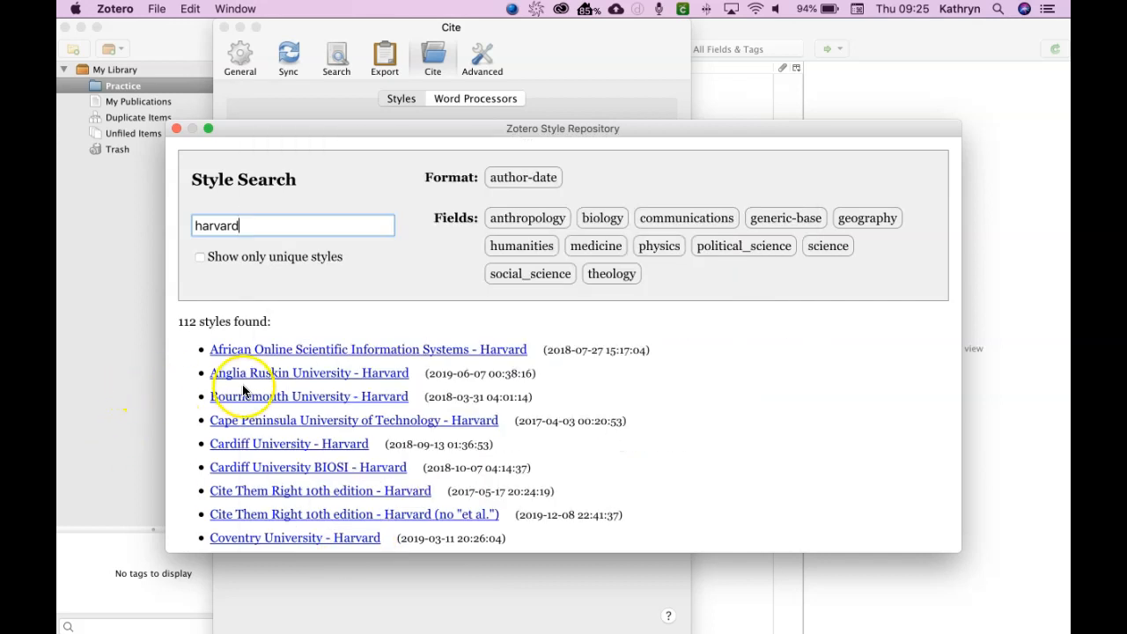
click(252, 380)
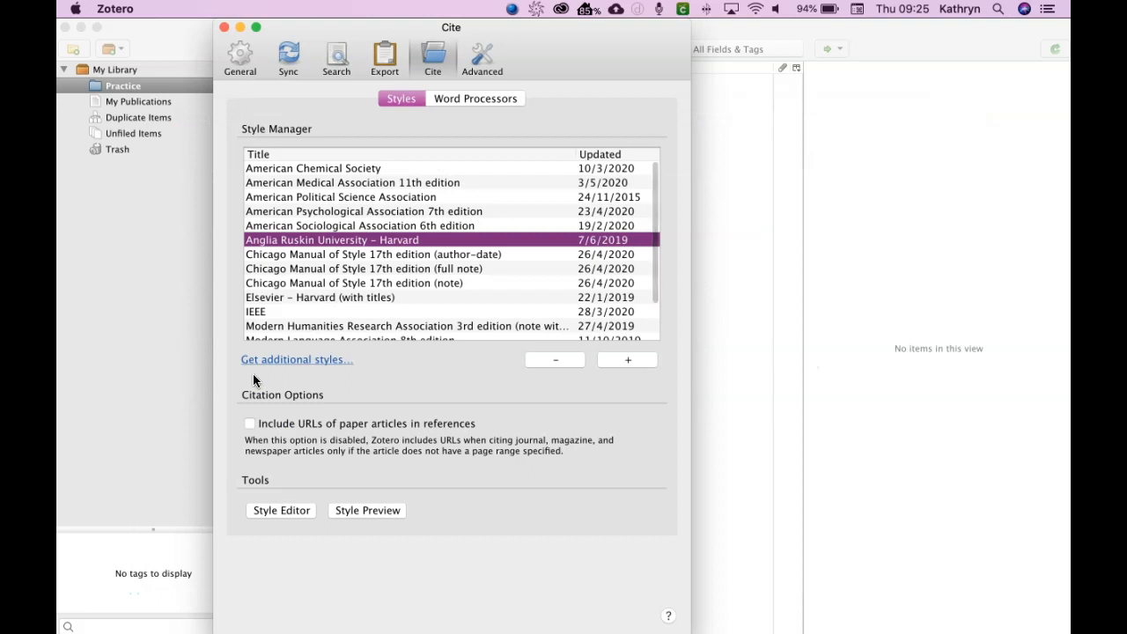
click(261, 387)
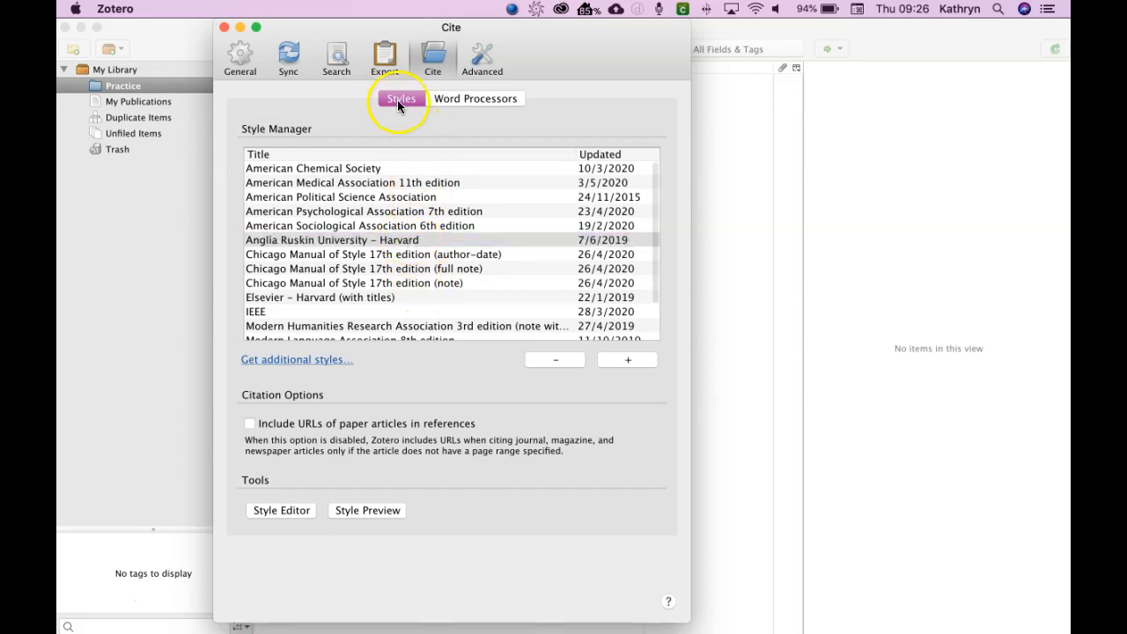
Reinstall the Microsoft Word add-in from Zotero's Cite preferences and acknowledge the installation notice
click(469, 100)
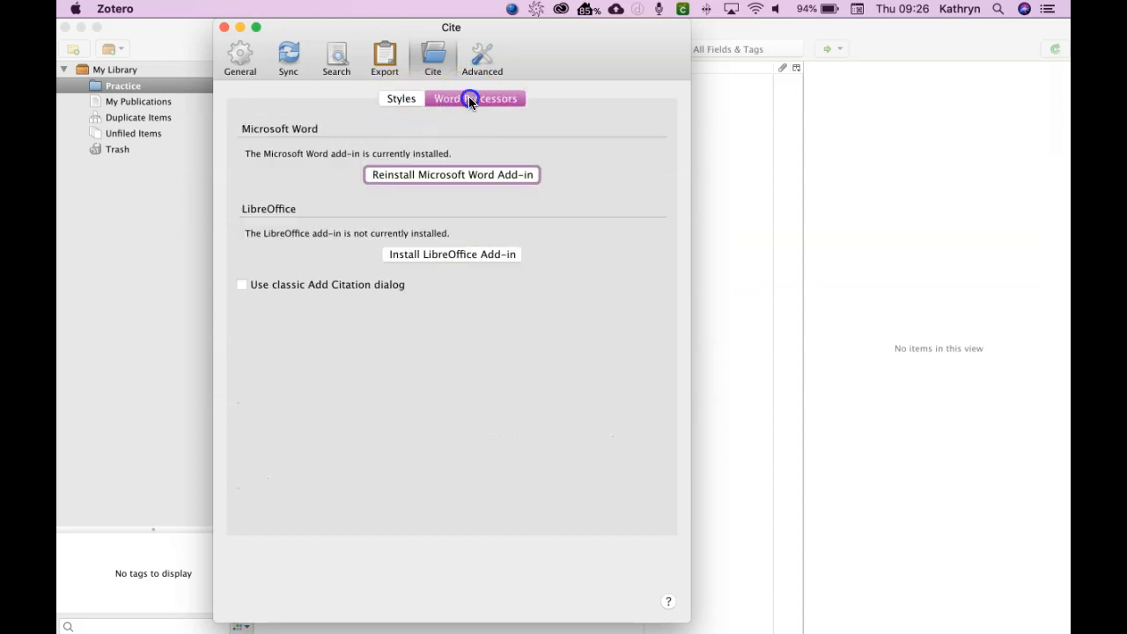
click(471, 173)
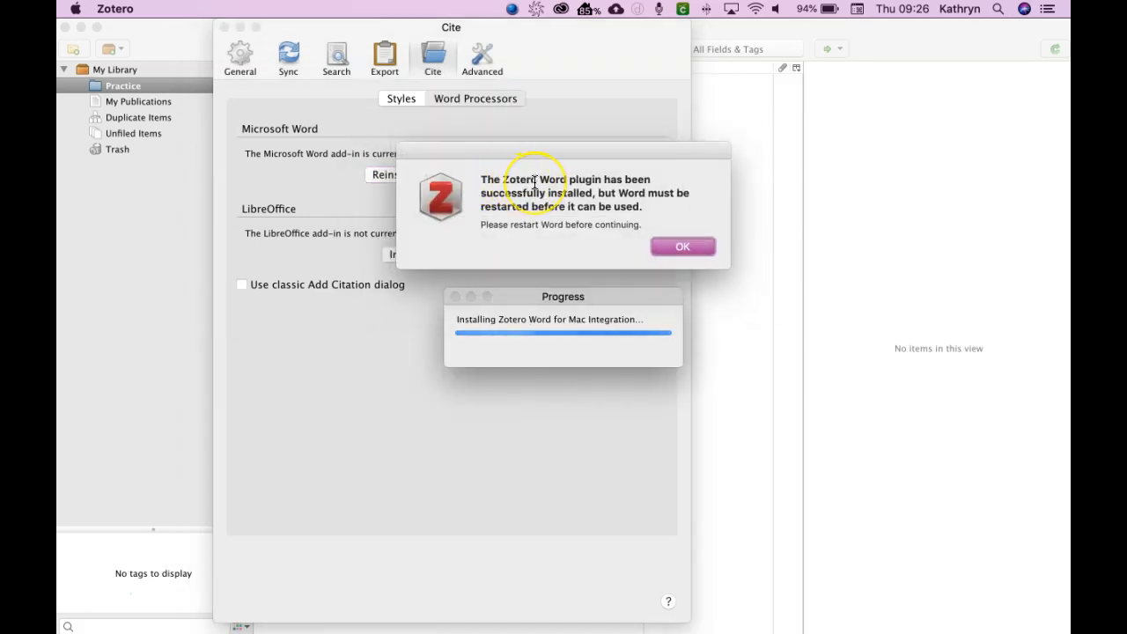
click(679, 248)
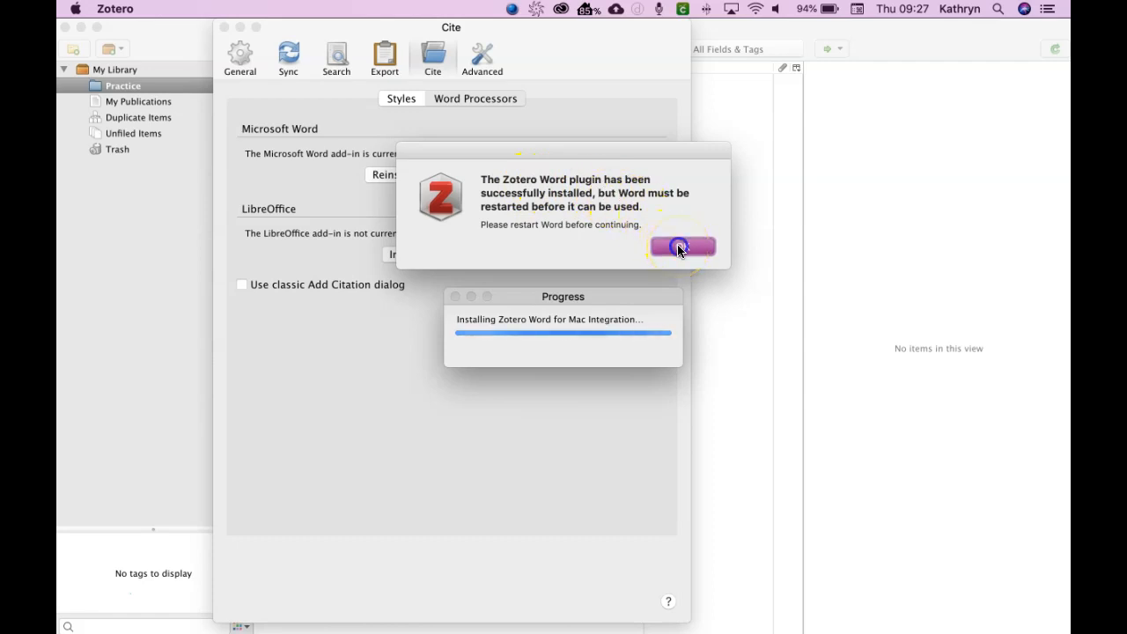
click(534, 147)
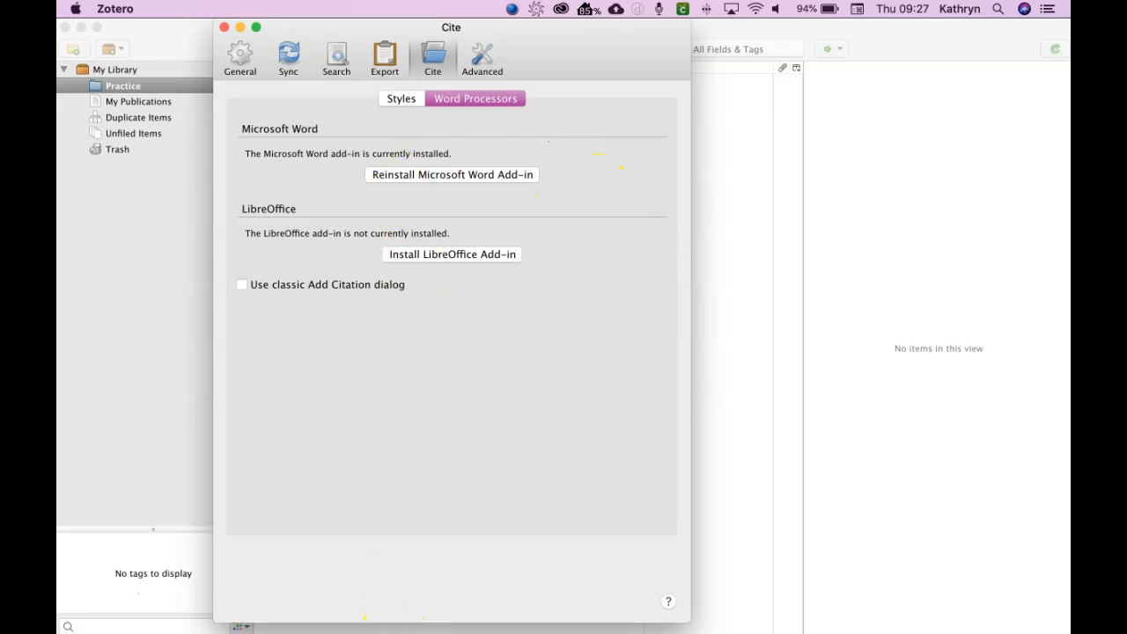
Quit Microsoft Word and close the Zotero preferences window
mouse_move(364, 621)
right_click(299, 602)
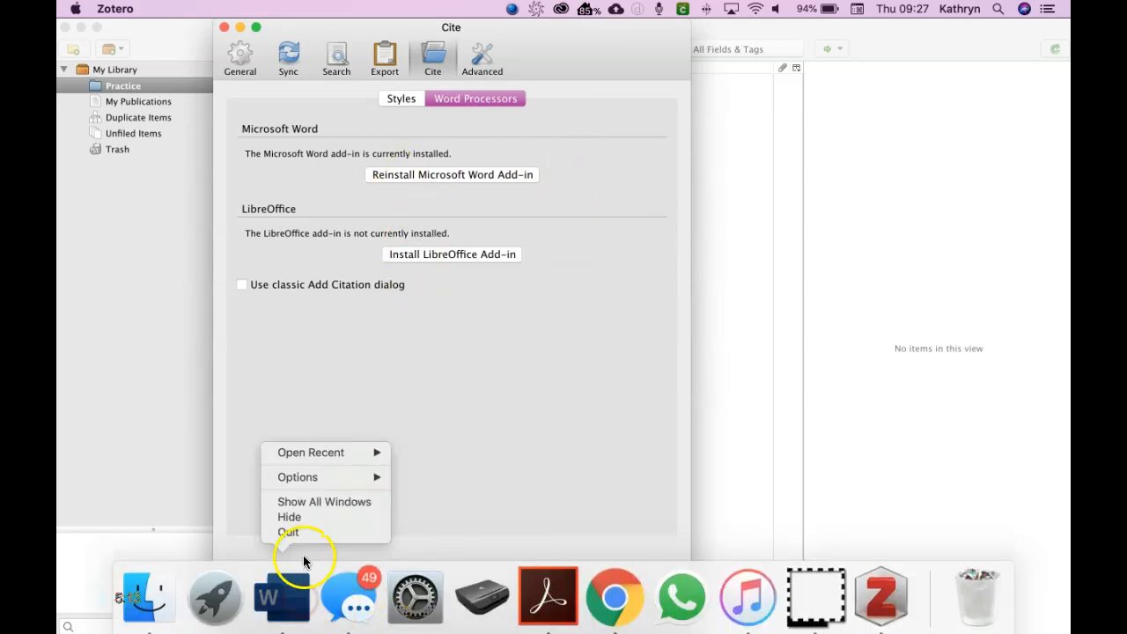
click(301, 531)
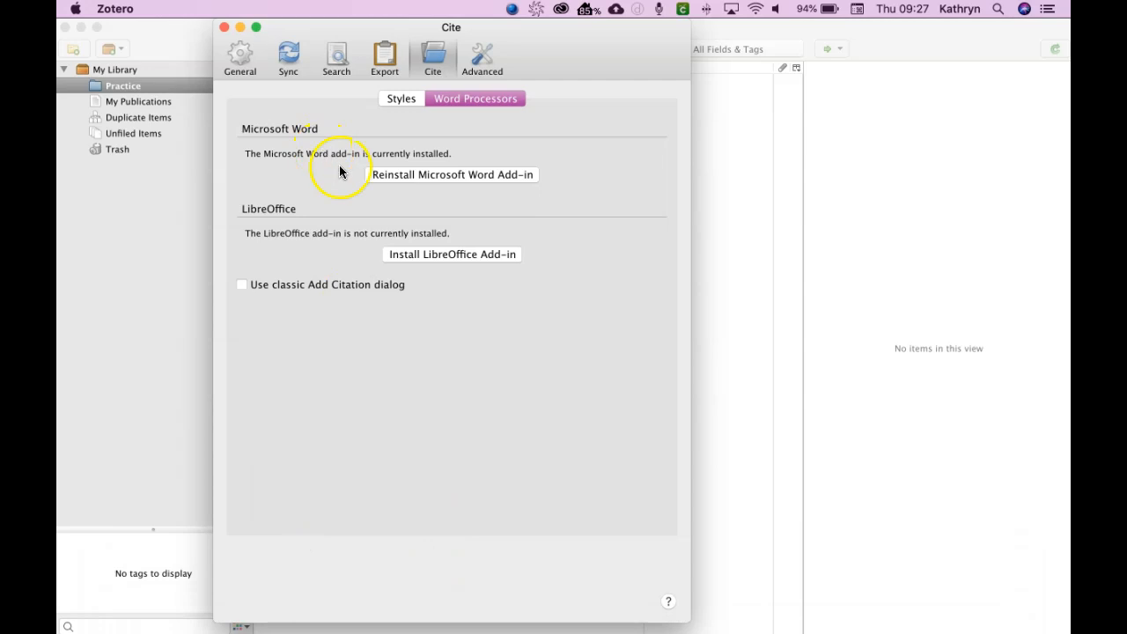
click(224, 27)
Reopen Microsoft Word with a blank document and display the Zotero add-in commands
click(270, 611)
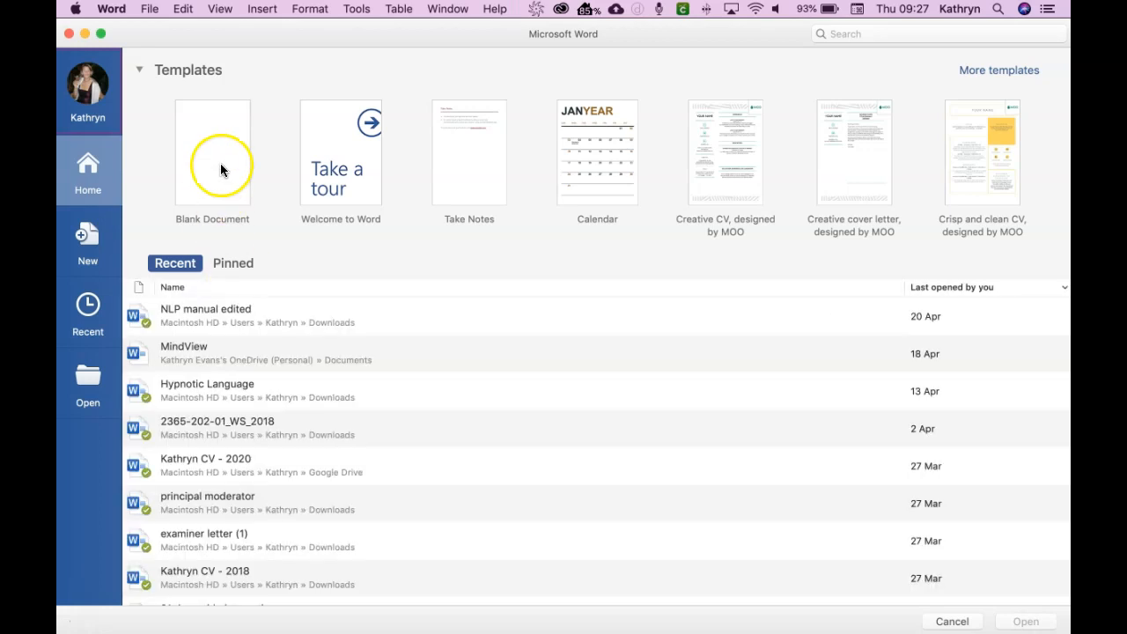
click(211, 169)
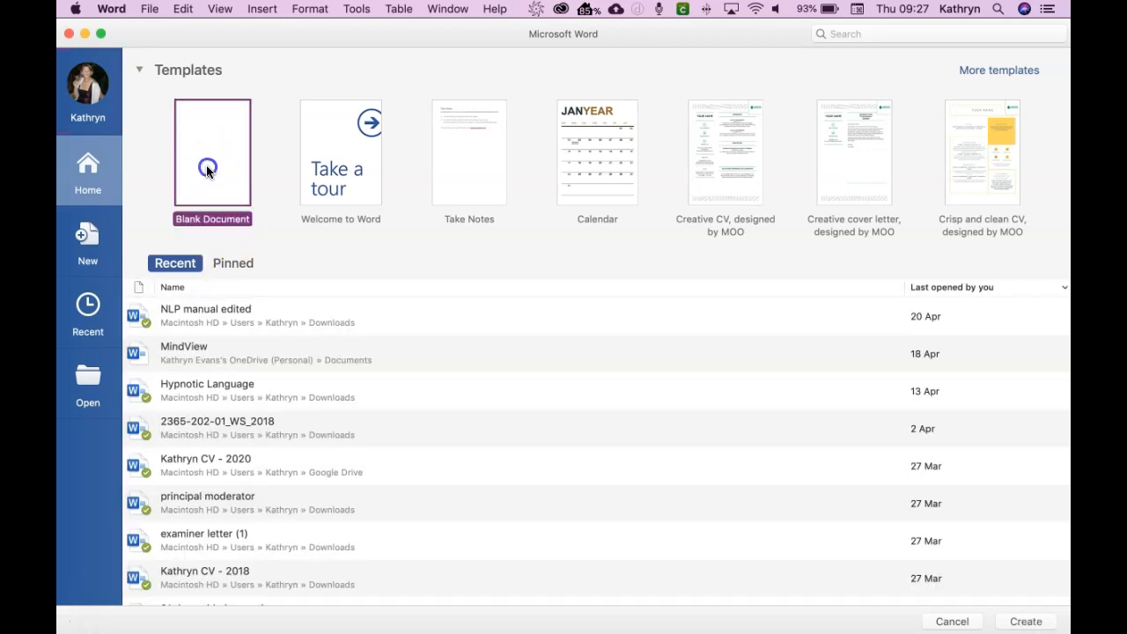
click(717, 252)
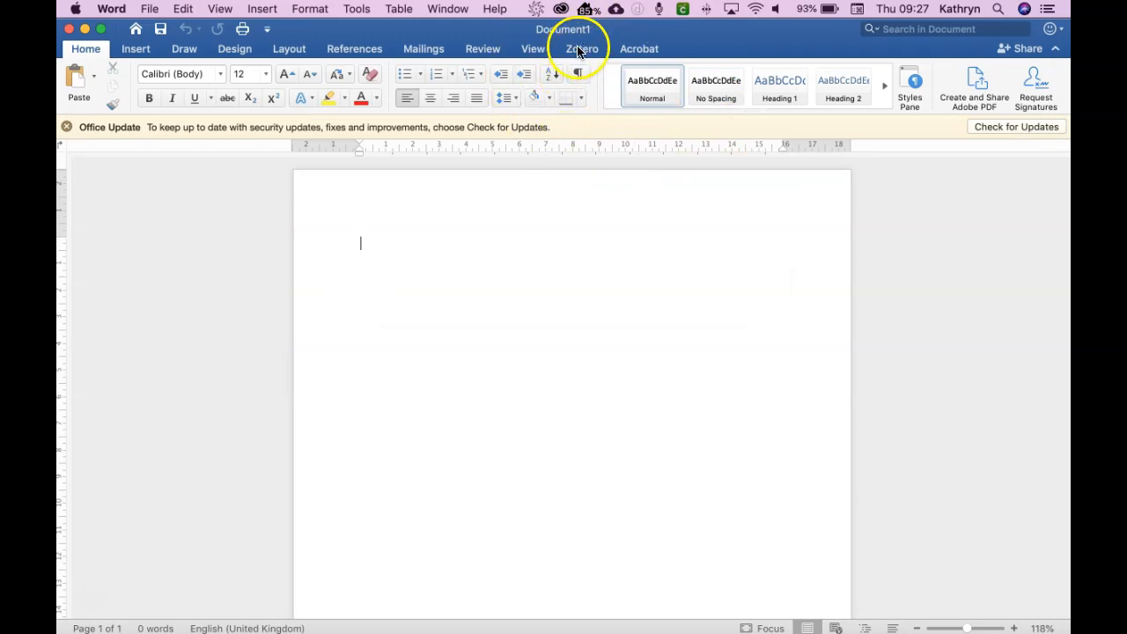
click(578, 49)
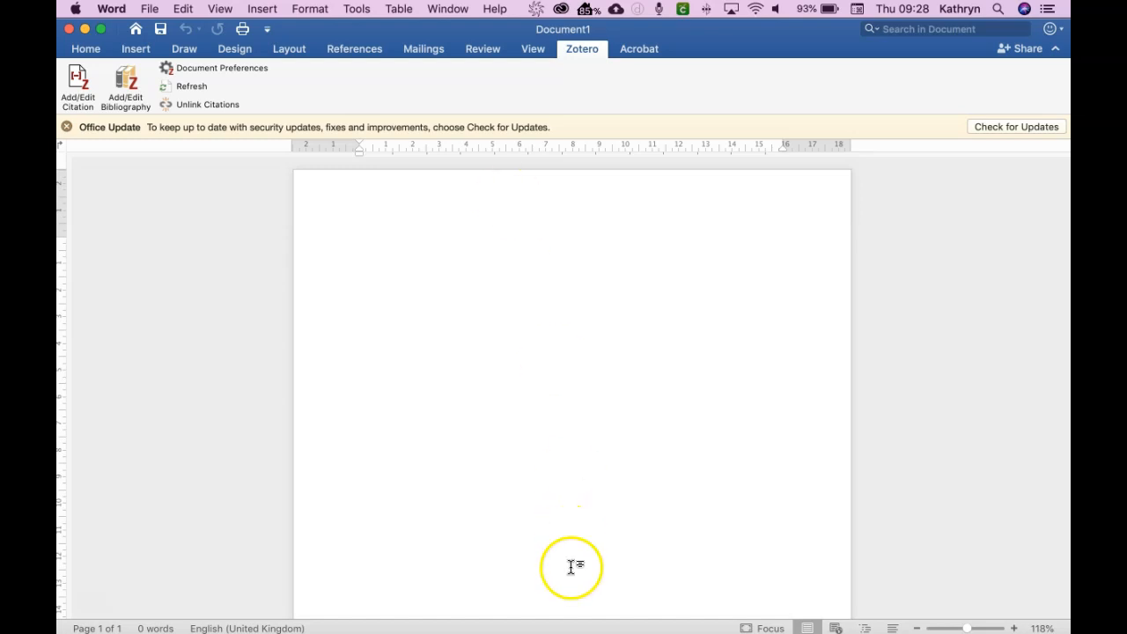
mouse_move(482, 617)
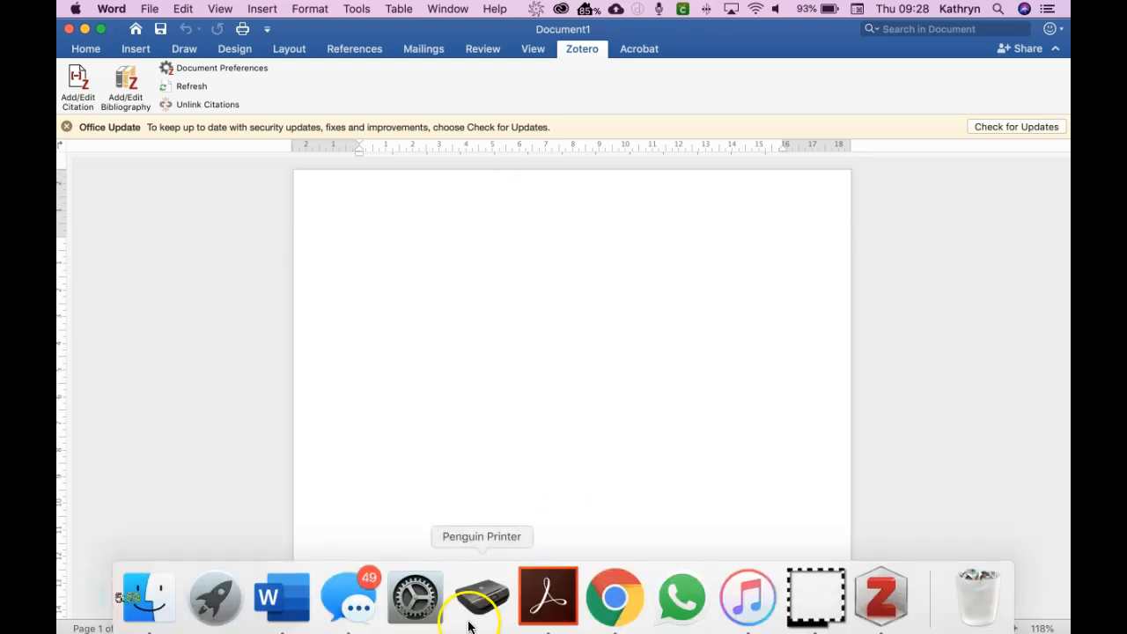